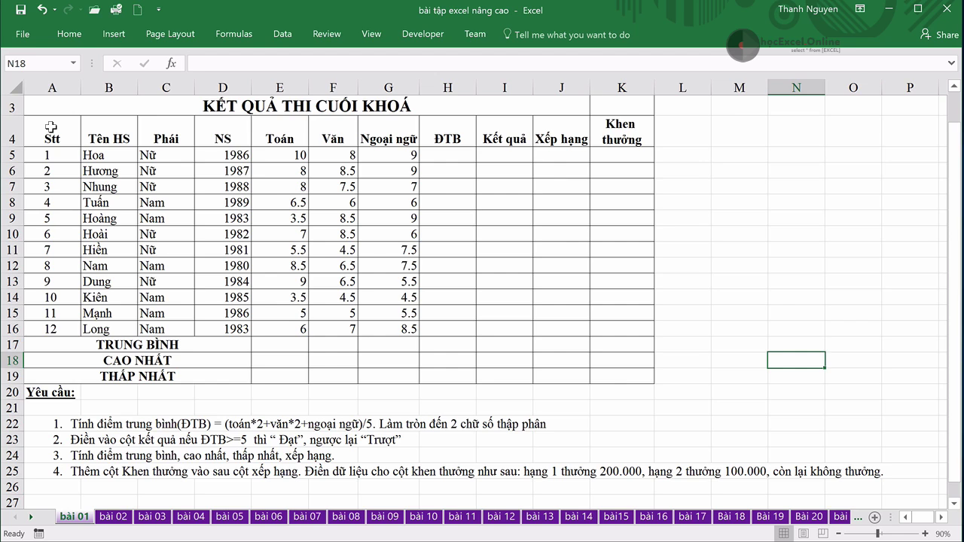
Step: Enter =(E5*2+F5*2+G5)/5 in H5, giving the first student an ĐTB of 9
{"action": "left_click_drag", "start_coordinate": [50, 127], "coordinate": [611, 337]}
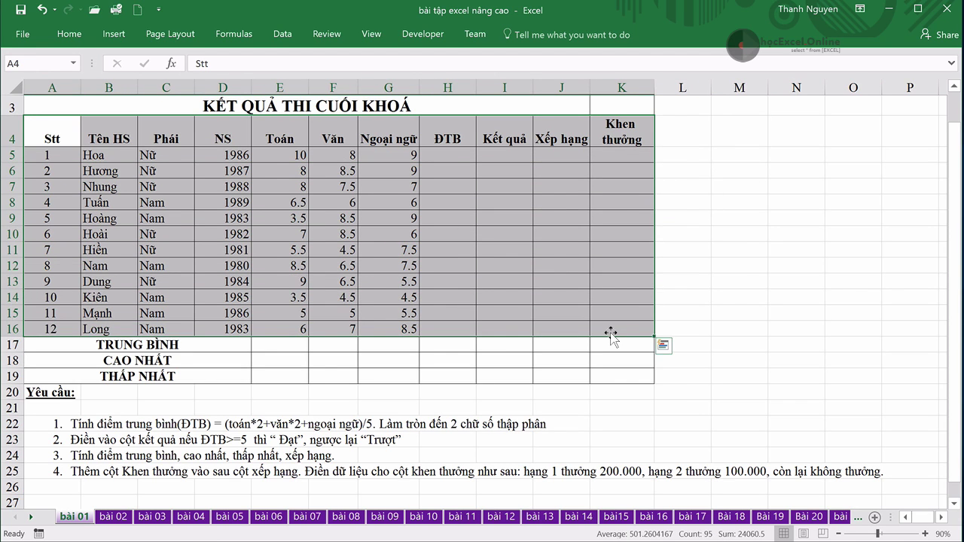
{"action": "left_click", "coordinate": [729, 313]}
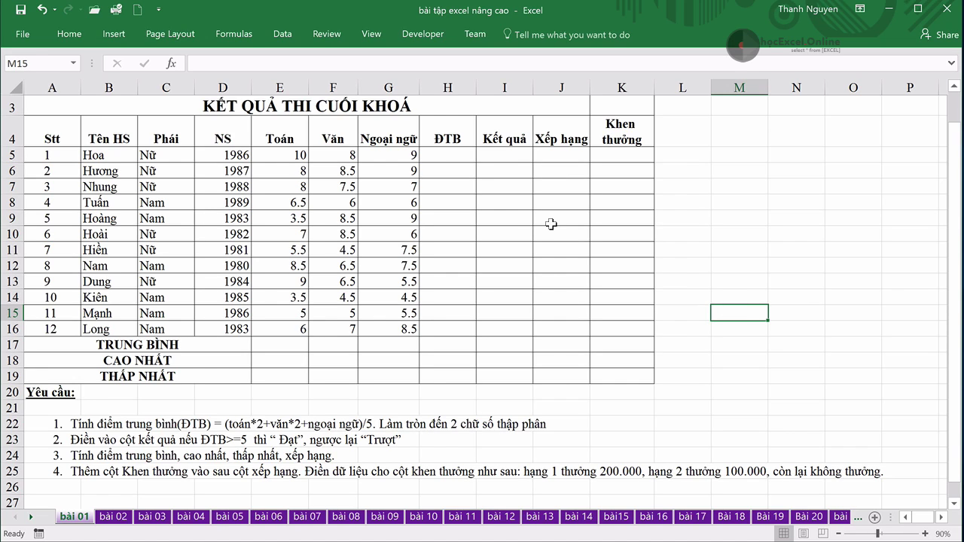
{"action": "left_click", "coordinate": [447, 157]}
{"action": "type", "text": "="}
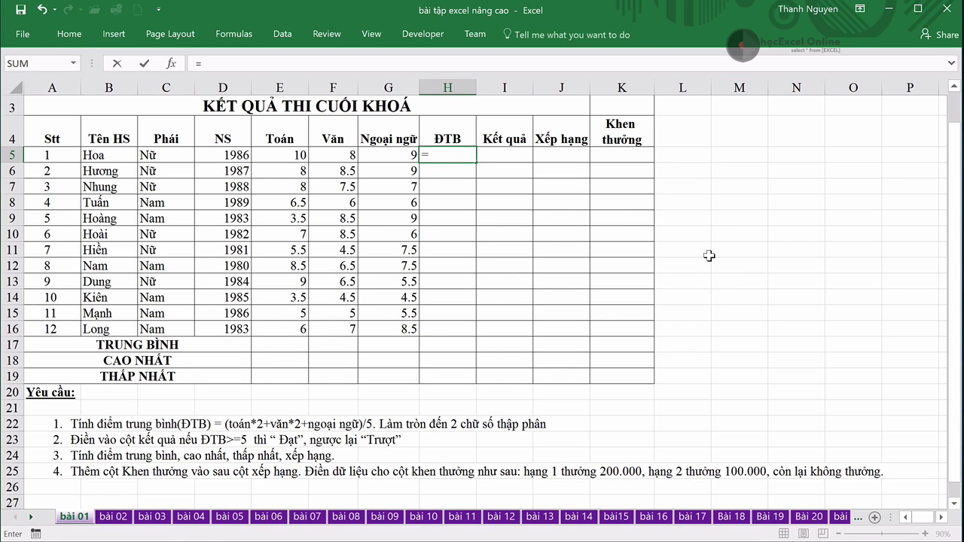
{"action": "type", "text": "("}
{"action": "left_click", "coordinate": [292, 154]}
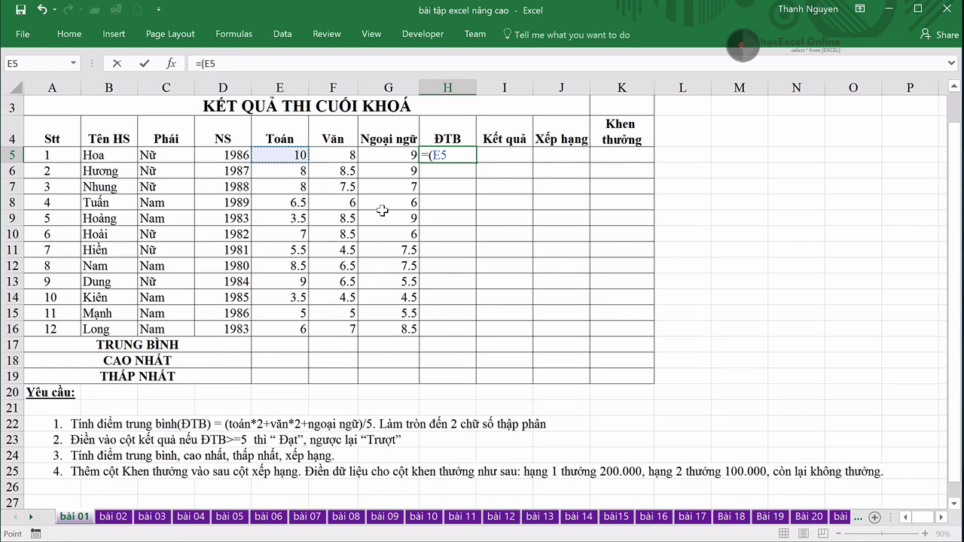
{"action": "type", "text": "*2+"}
{"action": "left_click", "coordinate": [339, 154]}
{"action": "type", "text": "*"}
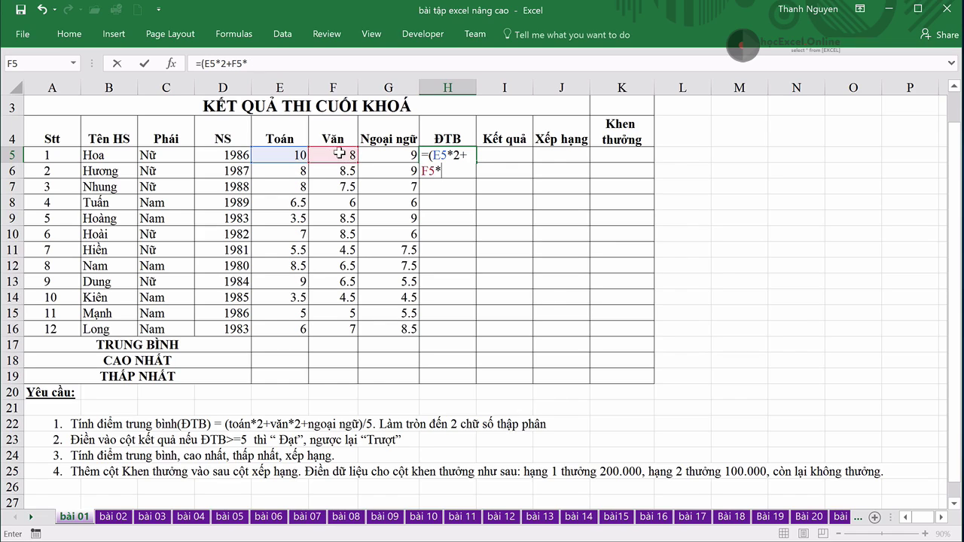
{"action": "type", "text": "2"}
{"action": "type", "text": "+"}
{"action": "left_click", "coordinate": [389, 155]}
{"action": "type", "text": ")"}
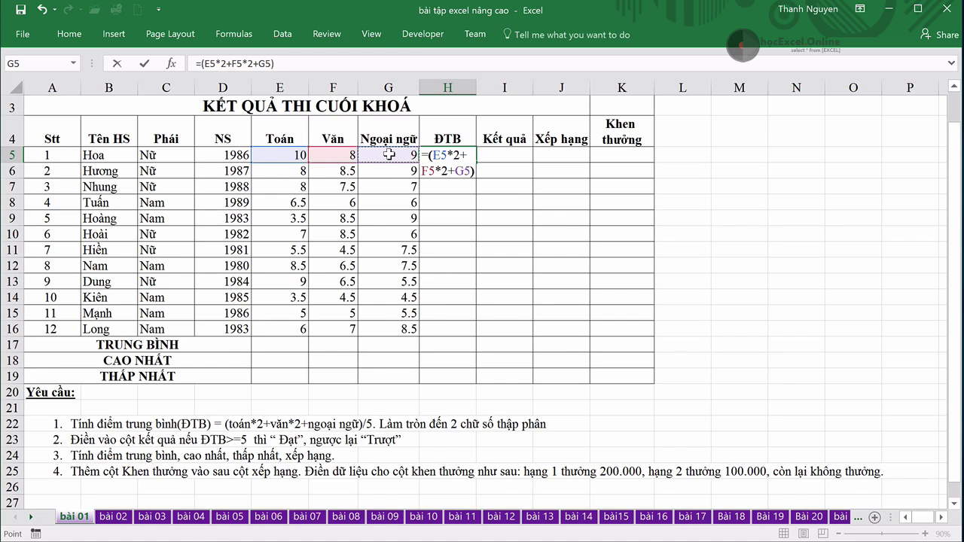
{"action": "type", "text": "/5"}
{"action": "key", "text": "Return"}
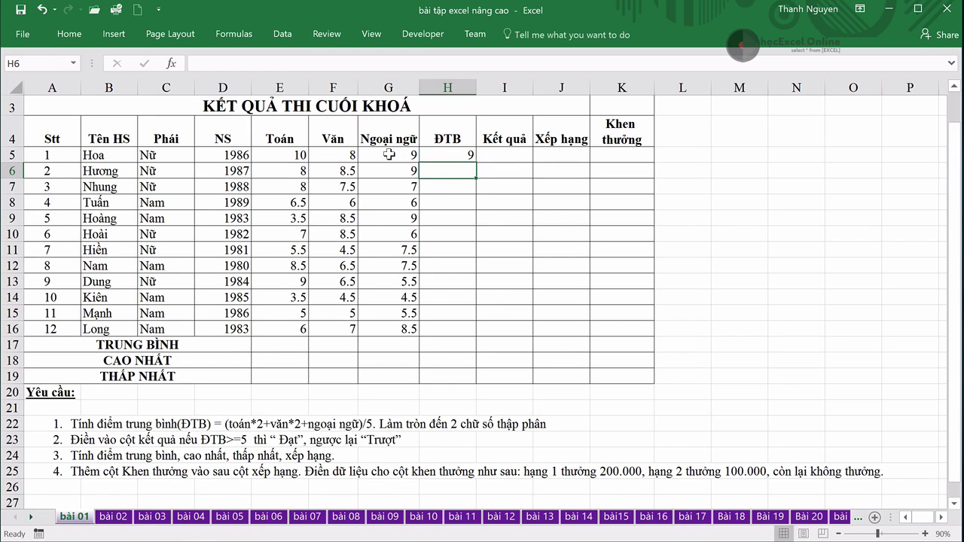
{"action": "left_click", "coordinate": [456, 151]}
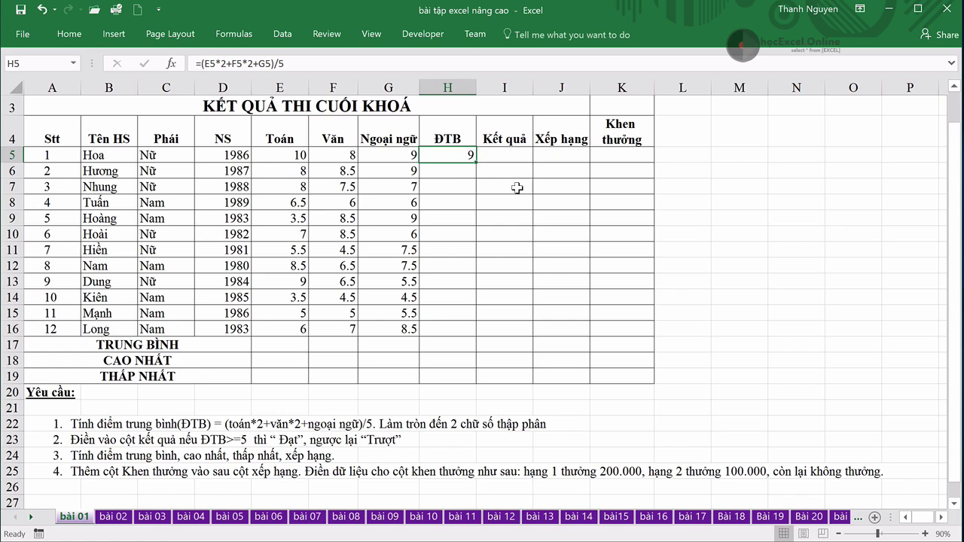
Step: Fill the ĐTB formula down the column and delete the stray zero results in H17:H20
{"action": "double_click", "coordinate": [476, 162]}
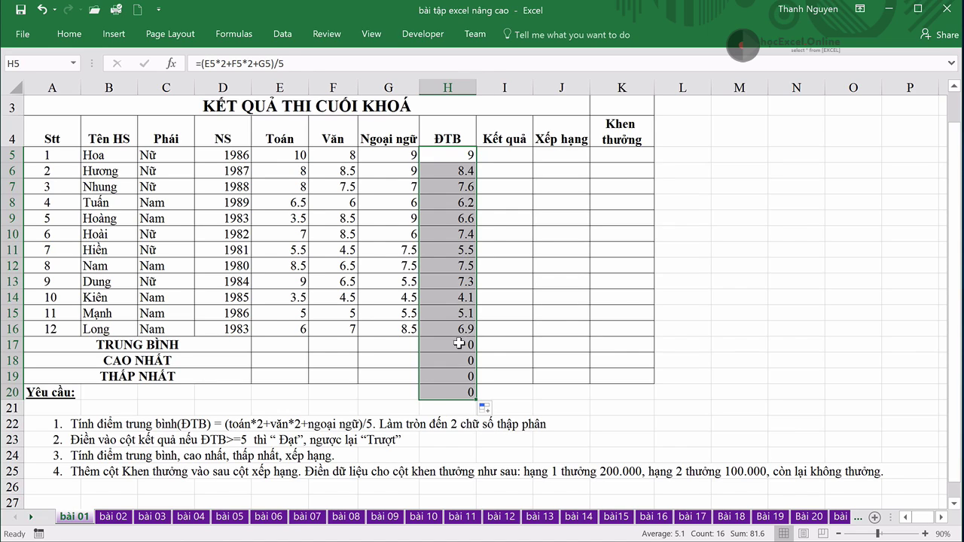
{"action": "left_click_drag", "start_coordinate": [459, 343], "coordinate": [455, 404]}
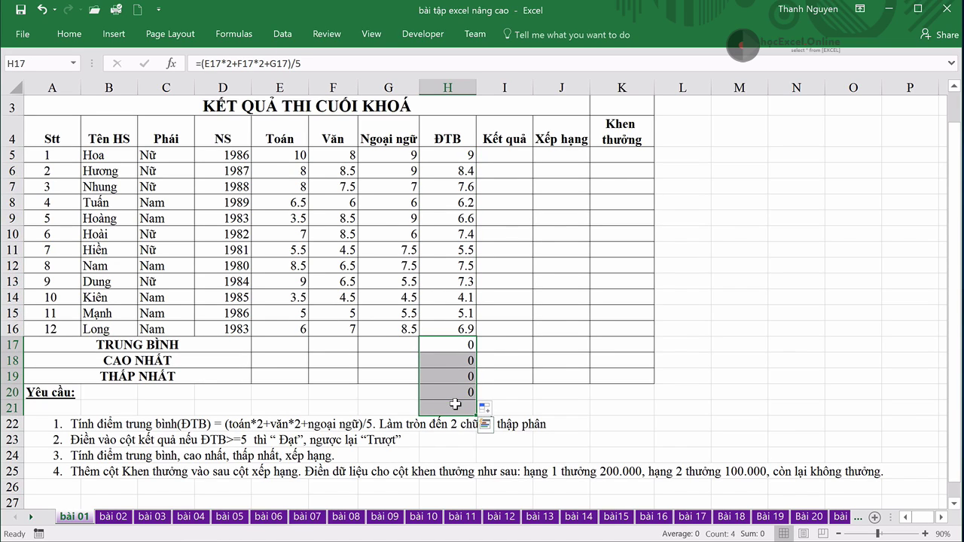
{"action": "key", "text": "Delete"}
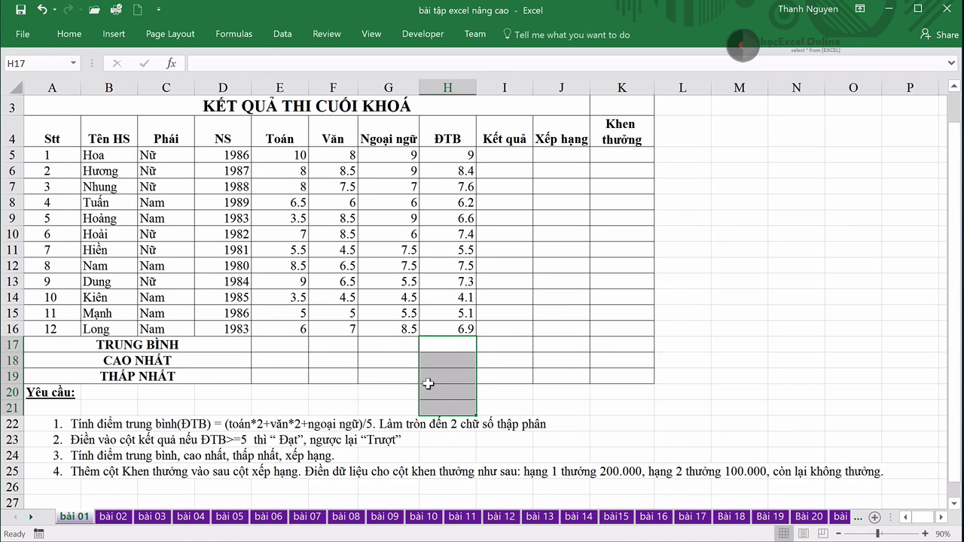
Step: Clear the leftover formatting from cell H20 below the table
{"action": "left_click", "coordinate": [489, 406]}
{"action": "left_click", "coordinate": [441, 395]}
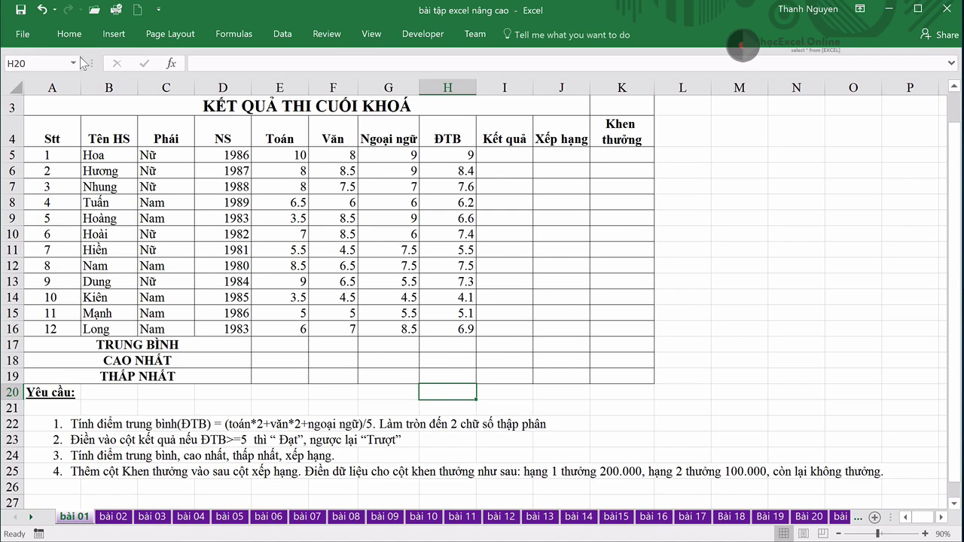
{"action": "left_click", "coordinate": [69, 34]}
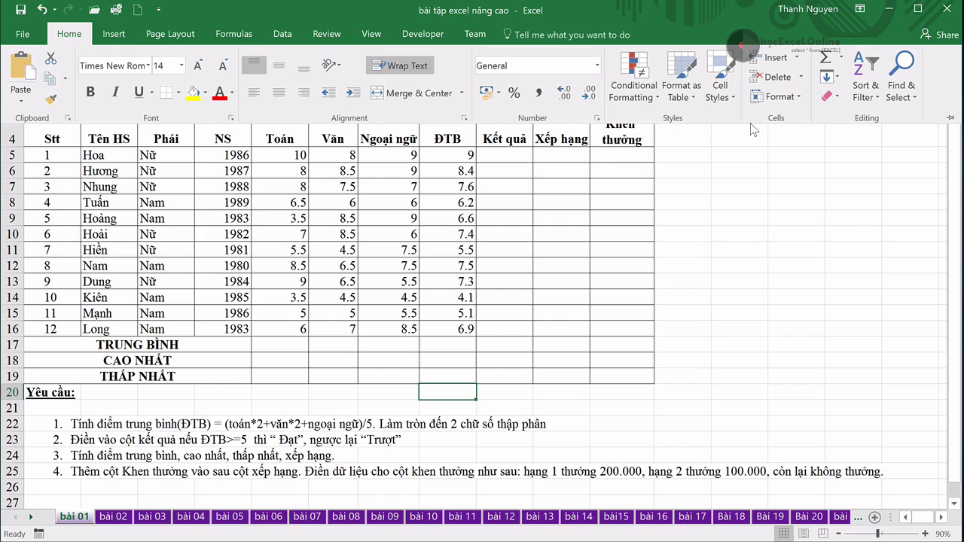
{"action": "left_click", "coordinate": [841, 98]}
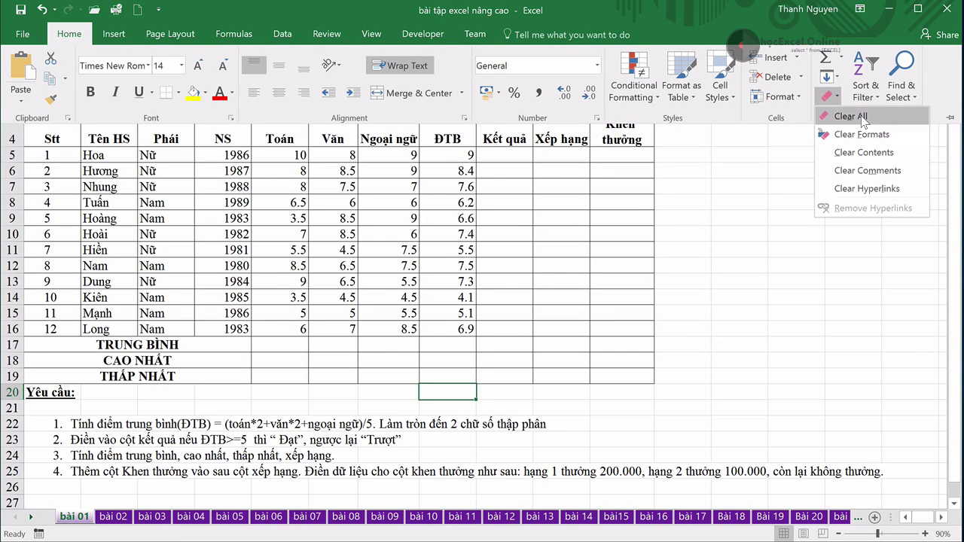
{"action": "left_click", "coordinate": [860, 119]}
{"action": "left_click", "coordinate": [483, 362]}
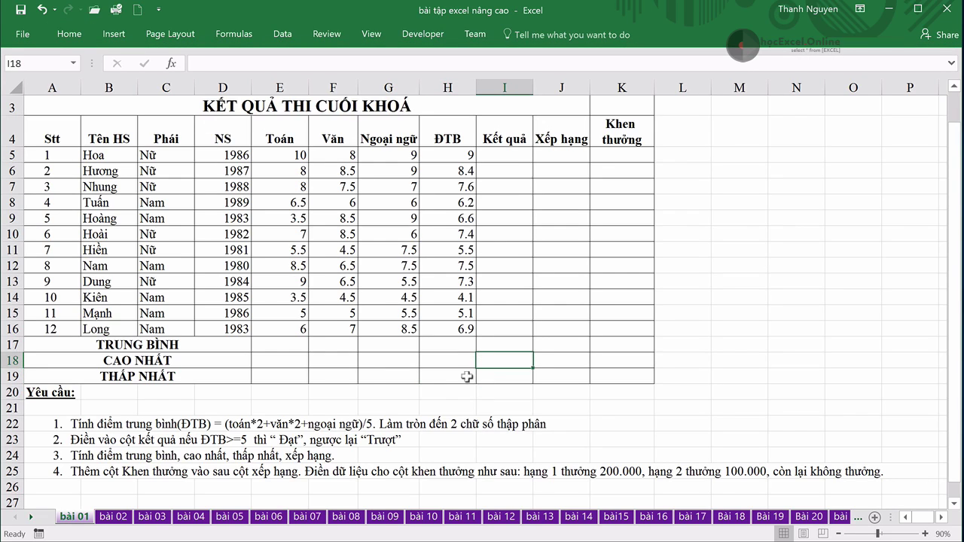
{"action": "left_click_drag", "start_coordinate": [340, 392], "coordinate": [520, 397]}
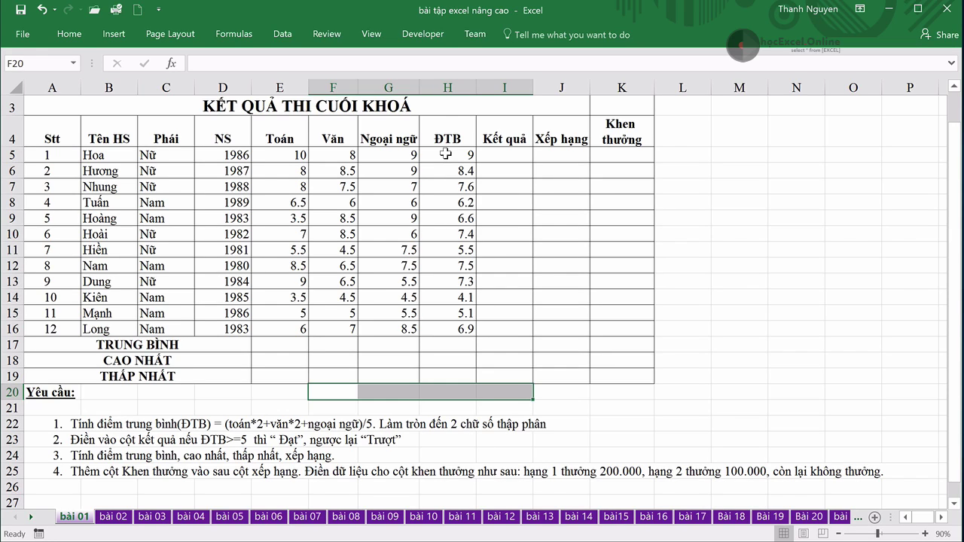
Step: Format H5:H16 as Number with 2 decimal places, showing 9.00 down to 4.10
{"action": "left_click_drag", "start_coordinate": [446, 154], "coordinate": [445, 329]}
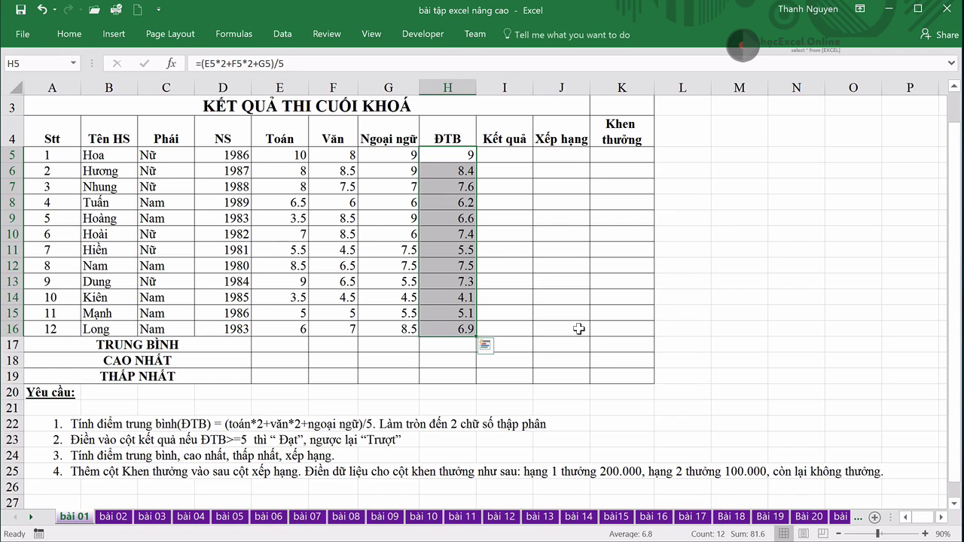
{"action": "key", "text": "ctrl+1"}
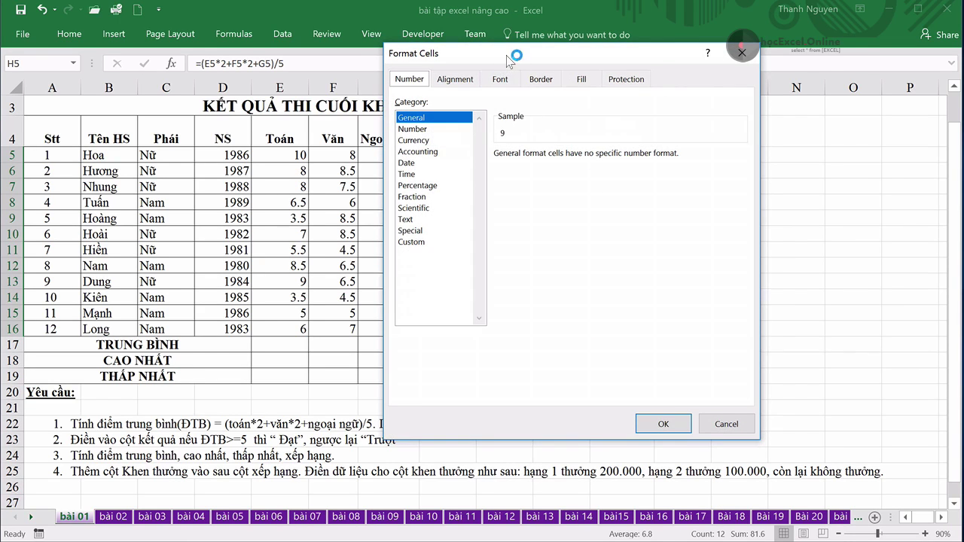
{"action": "mouse_move", "coordinate": [507, 59]}
{"action": "left_mouse_down"}
{"action": "mouse_move", "coordinate": [624, 68]}
{"action": "mouse_move", "coordinate": [630, 77]}
{"action": "left_mouse_up"}
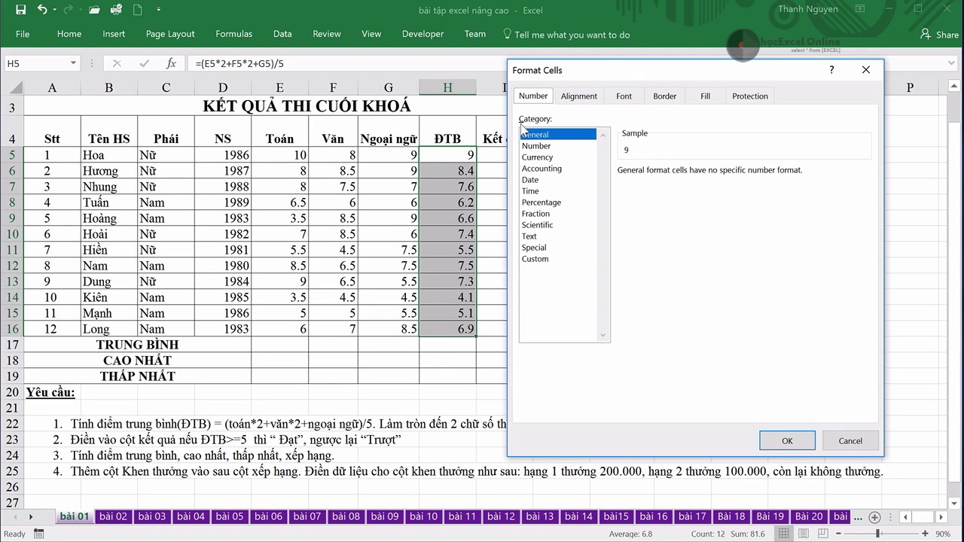
{"action": "left_click", "coordinate": [547, 147]}
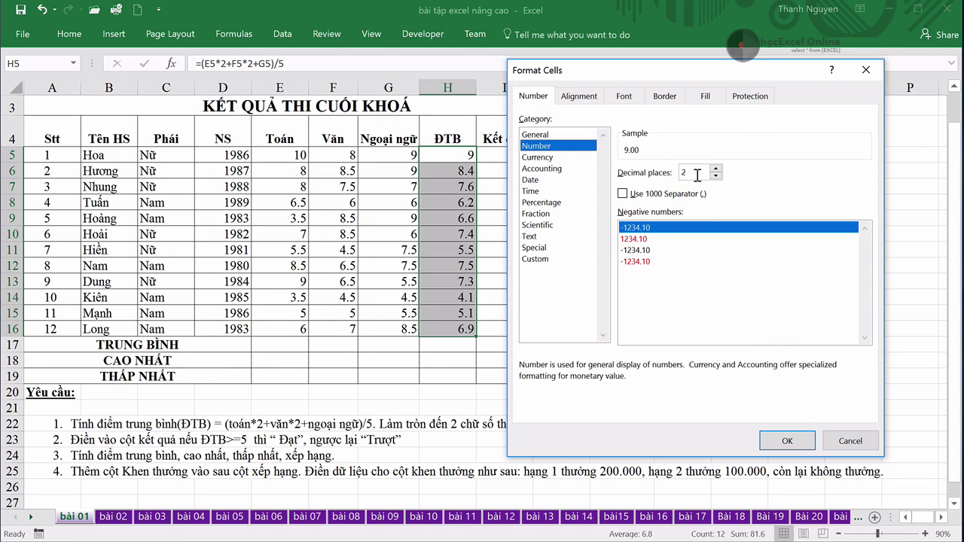
{"action": "left_click", "coordinate": [786, 438]}
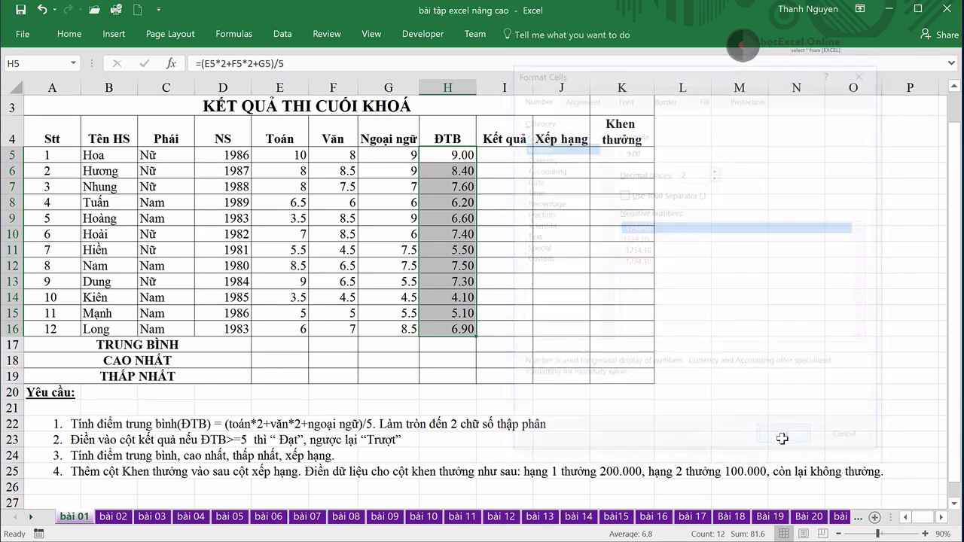
{"action": "left_click", "coordinate": [769, 320]}
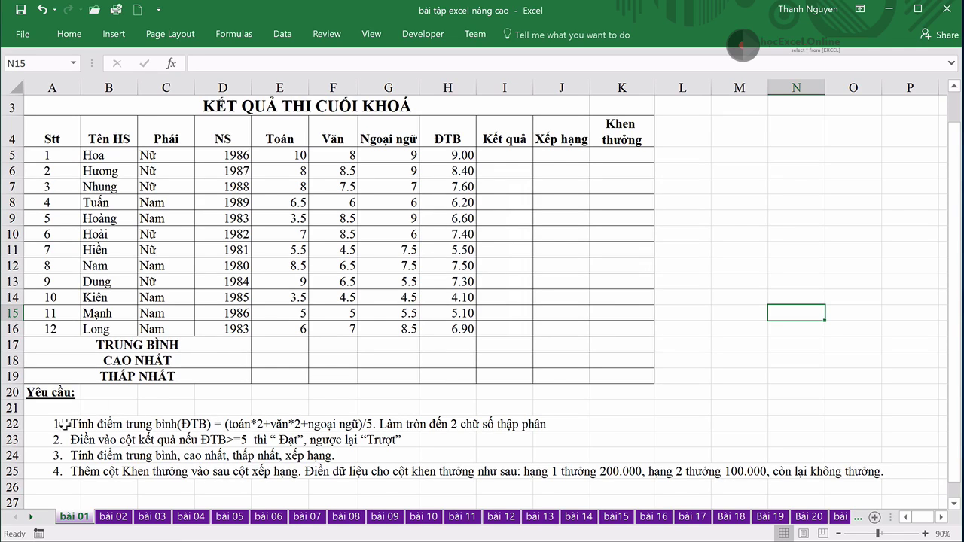
{"action": "left_click", "coordinate": [447, 154]}
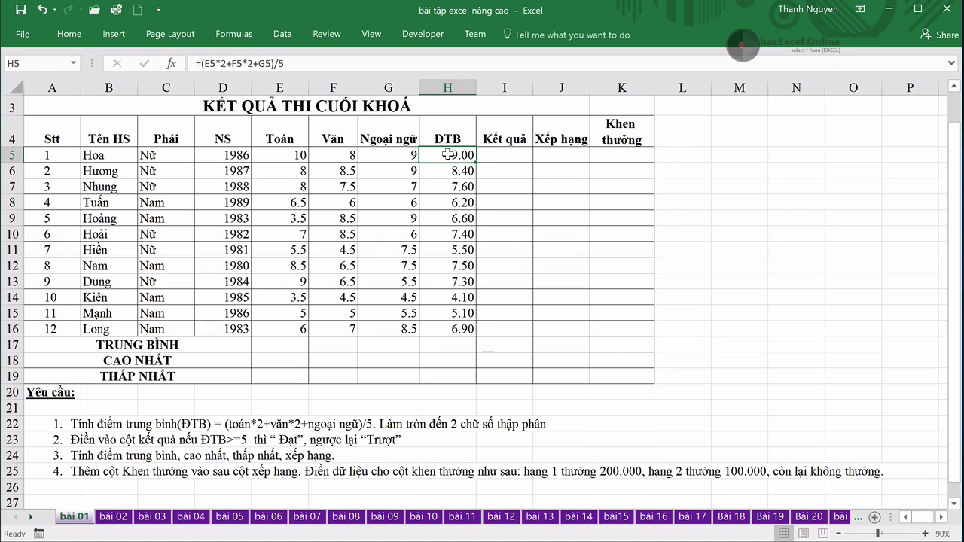
Step: Type =AVERAGE(E5:G5,E5,F5) in H5 so Toán and Văn are counted twice
{"action": "type", "text": "=v"}
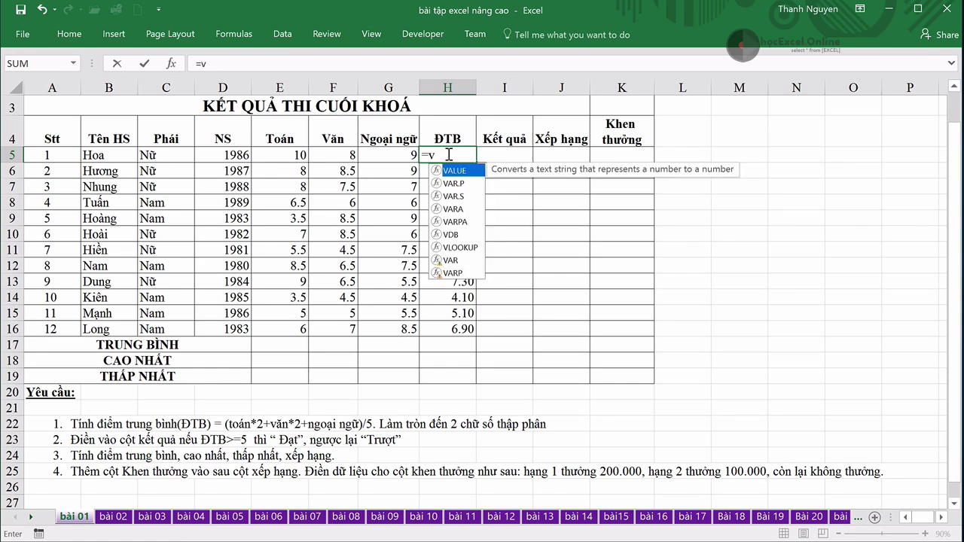
{"action": "key", "text": "BackSpace"}
{"action": "type", "text": "a"}
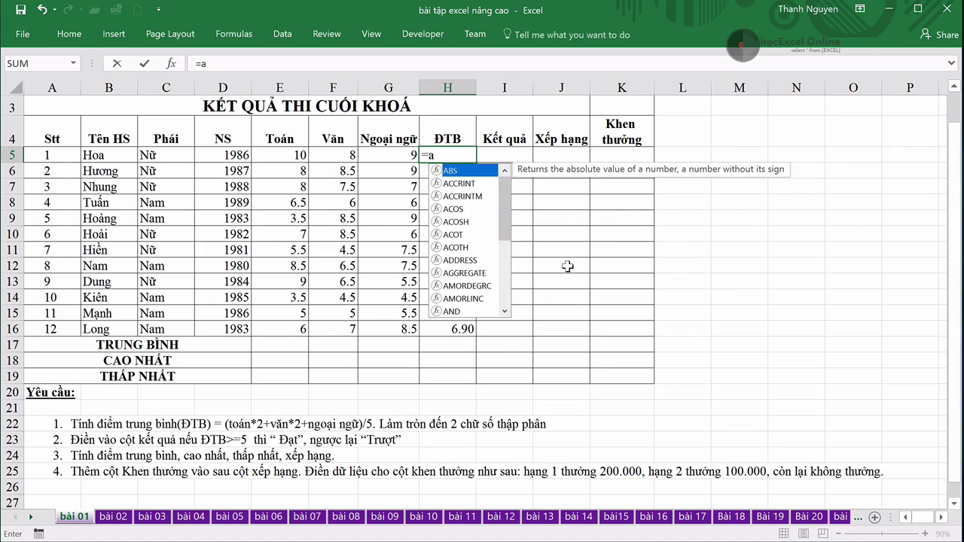
{"action": "type", "text": "v"}
{"action": "key", "text": "Down"}
{"action": "key", "text": "Tab"}
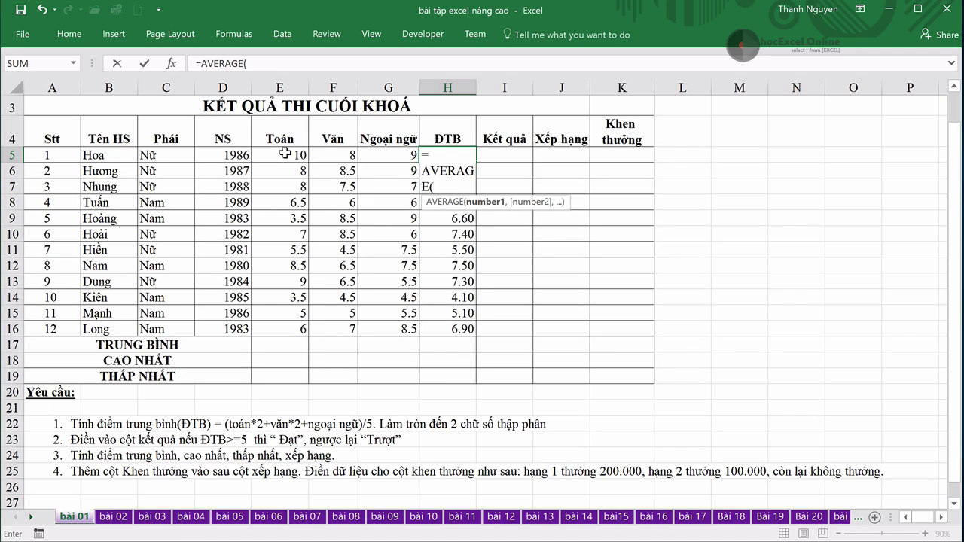
{"action": "left_click_drag", "start_coordinate": [285, 153], "coordinate": [372, 152]}
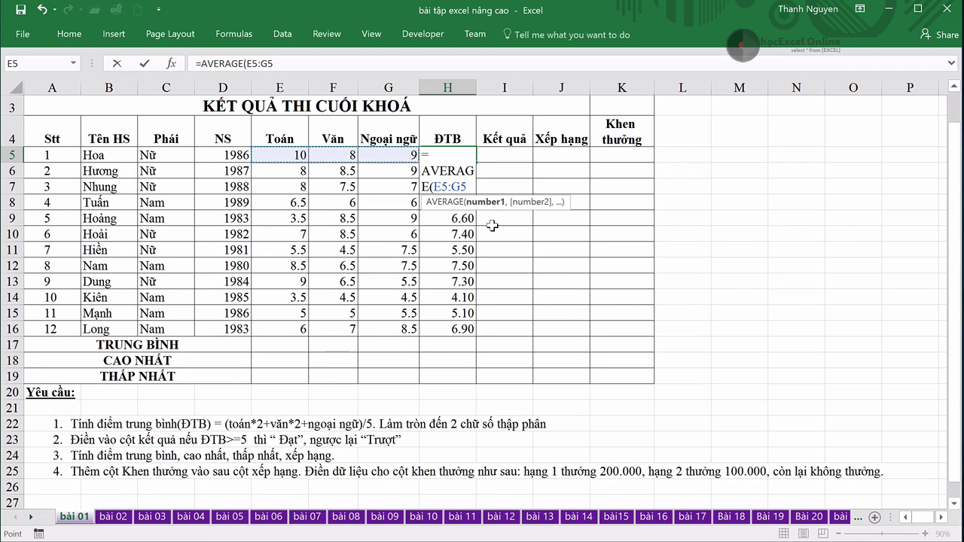
{"action": "type", "text": ","}
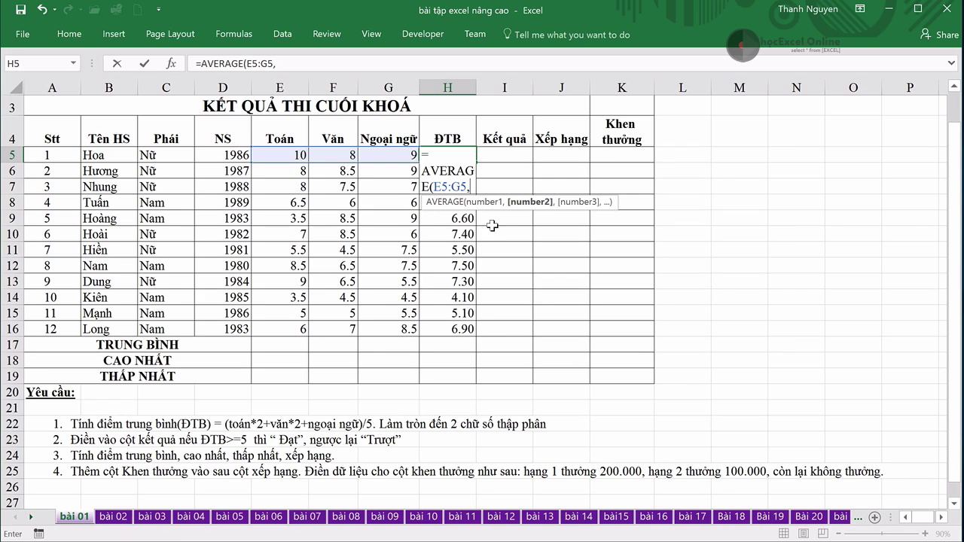
{"action": "left_click", "coordinate": [290, 156]}
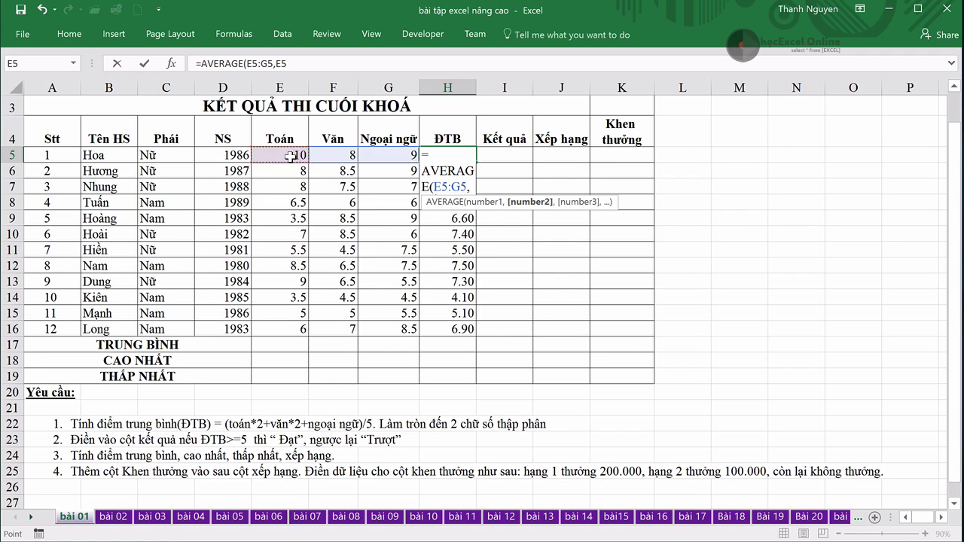
{"action": "type", "text": ","}
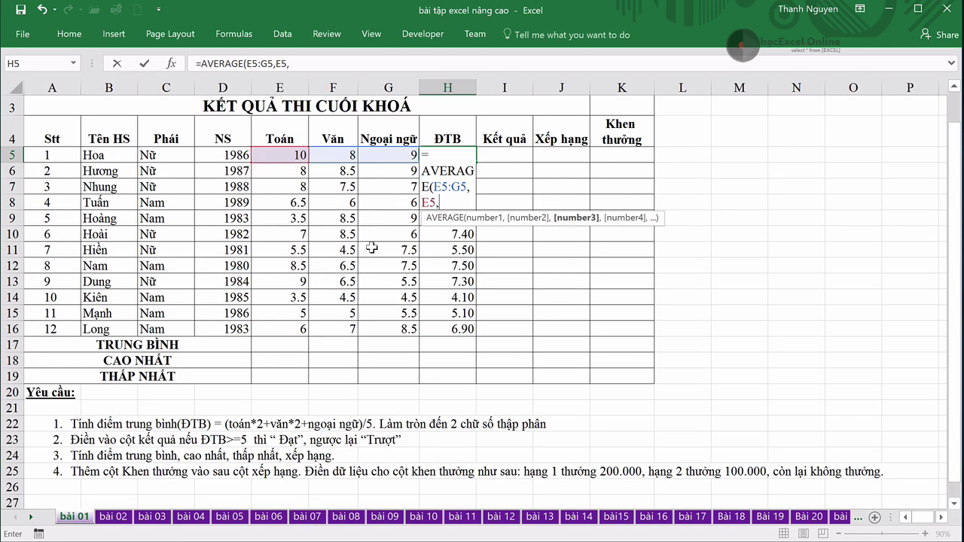
{"action": "left_click", "coordinate": [329, 156]}
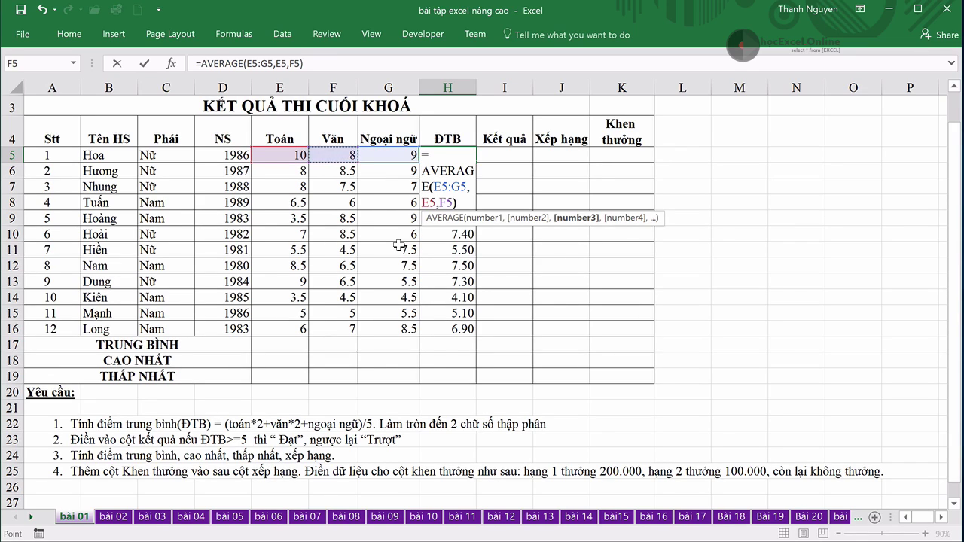
{"action": "type", "text": ")"}
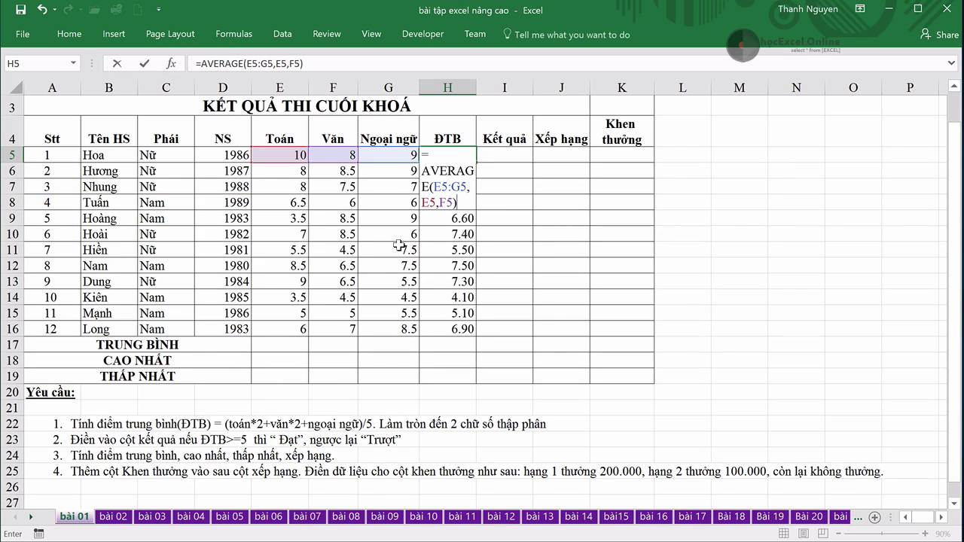
Step: Confirm the AVERAGE formula in H5 and fill it down to H16
{"action": "key", "text": "Return"}
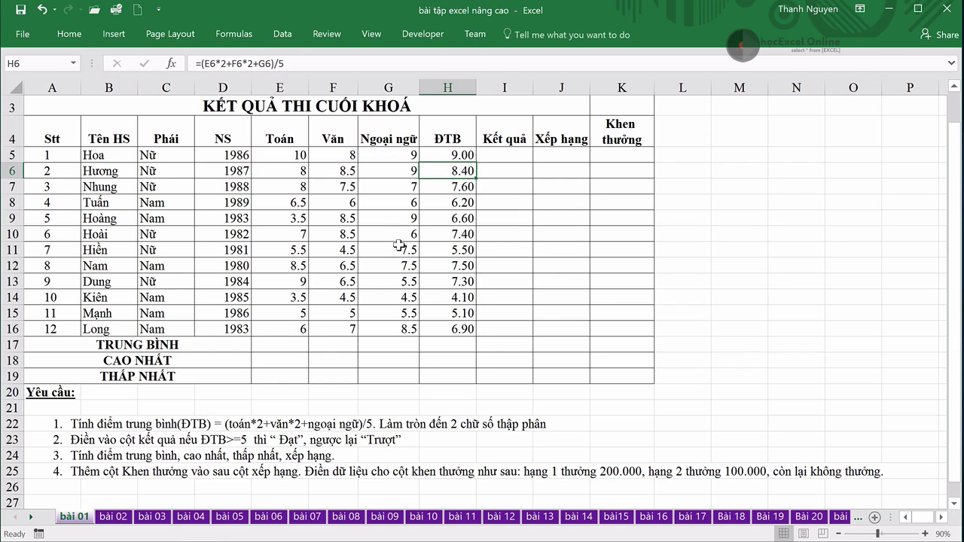
{"action": "left_click", "coordinate": [457, 151]}
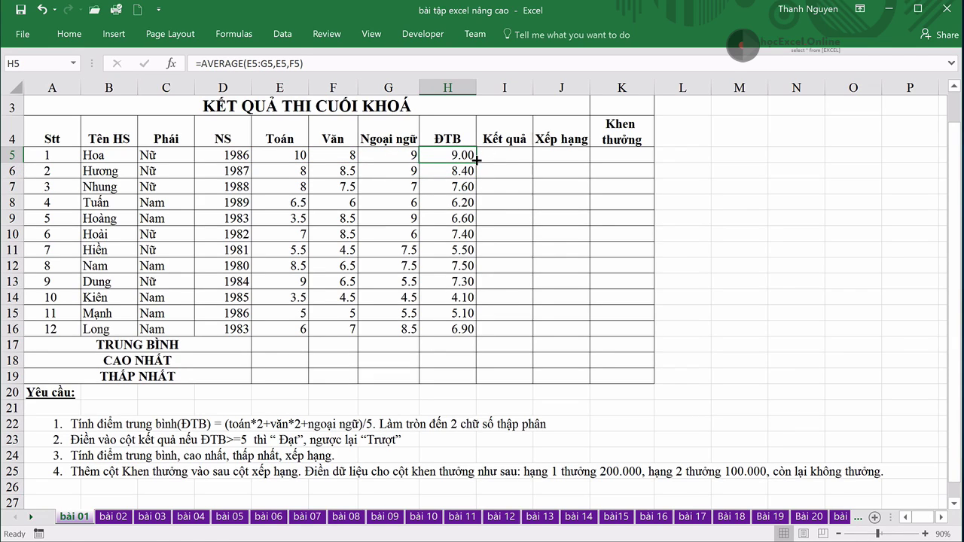
{"action": "left_click_drag", "start_coordinate": [477, 156], "coordinate": [458, 331]}
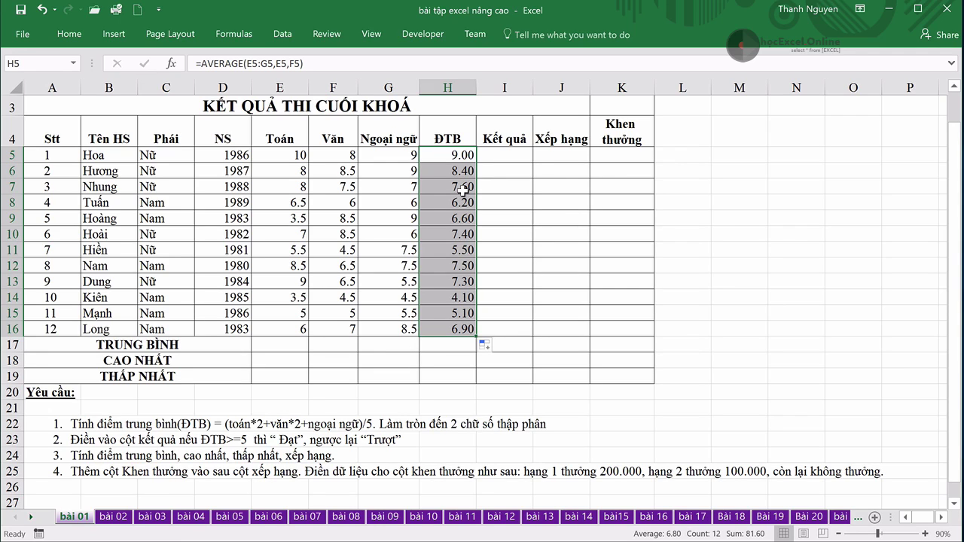
{"action": "left_click", "coordinate": [508, 154]}
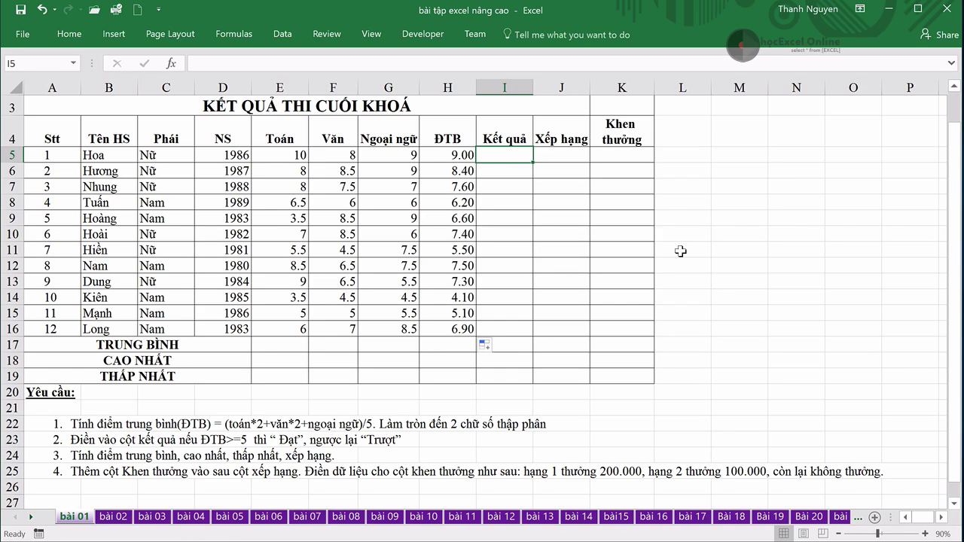
Step: Start the Kết quả formula in I5 with =if(H5>=5, as the logical test
{"action": "type", "text": "=if"}
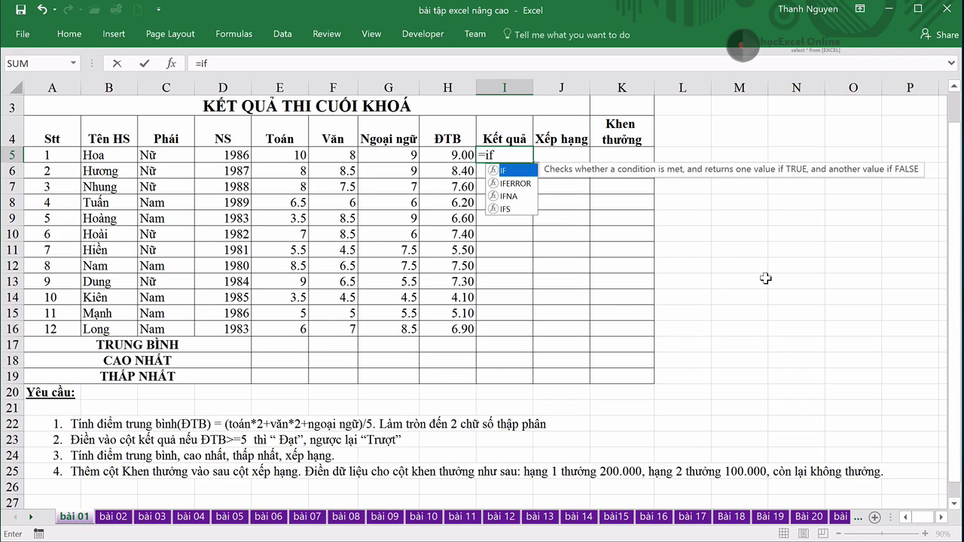
{"action": "type", "text": "("}
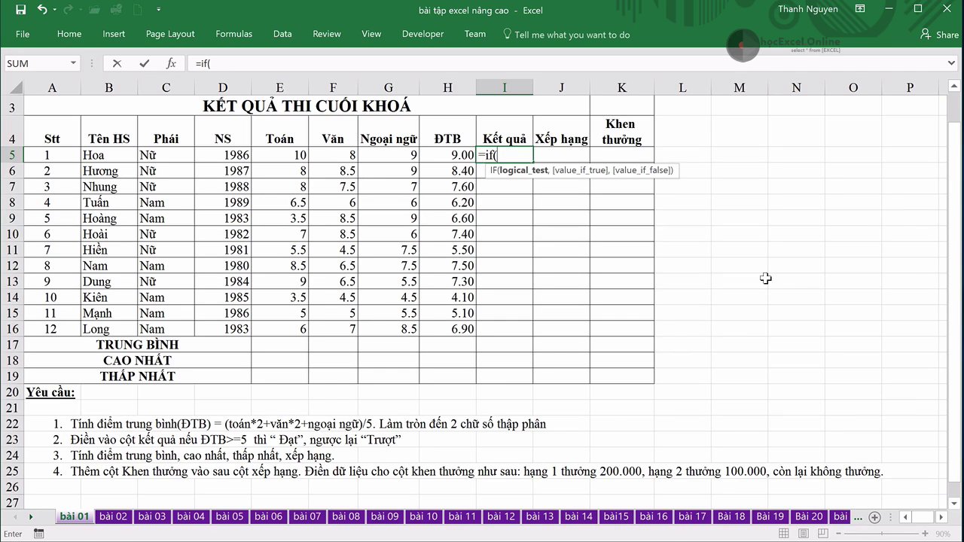
{"action": "left_click", "coordinate": [448, 156]}
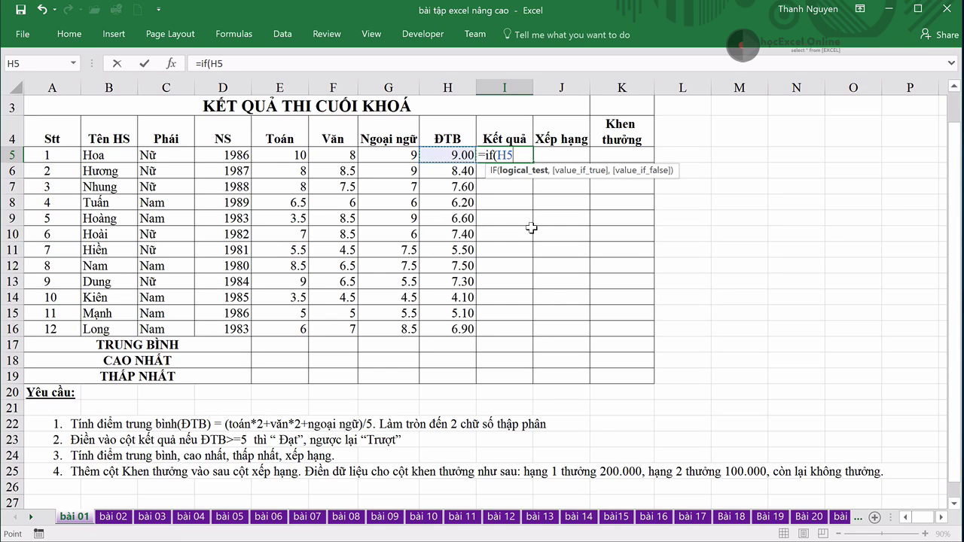
{"action": "type", "text": ">="}
{"action": "type", "text": "5,"}
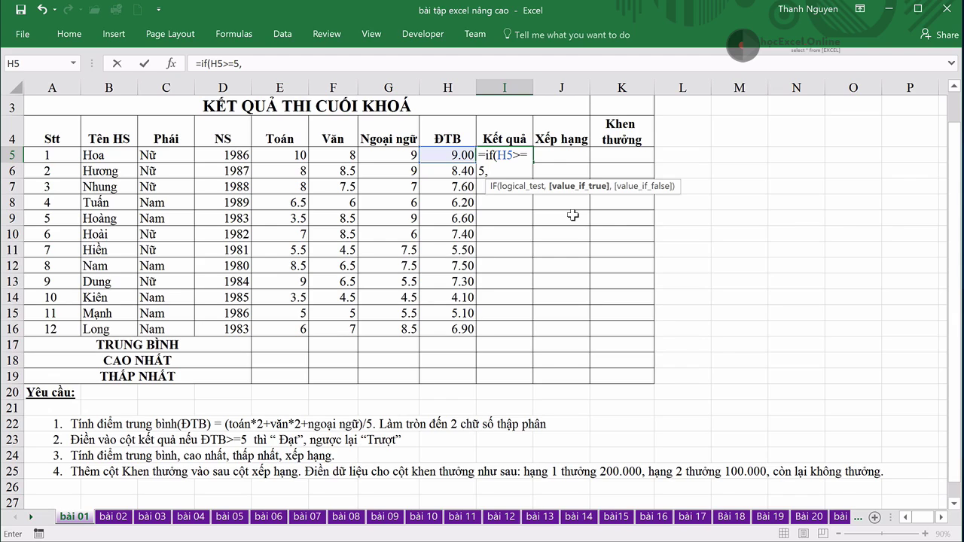
Step: Launch UniKey for Vietnamese typing, removing the stray characters typed first
{"action": "type", "text": "DD"}
{"action": "key", "text": "BackSpace"}
{"action": "key", "text": "BackSpace"}
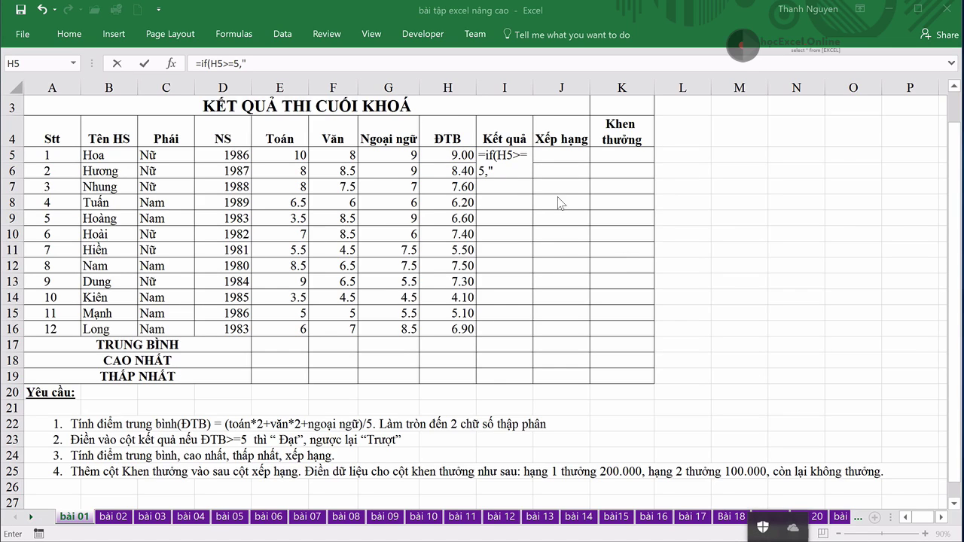
{"action": "left_click", "coordinate": [256, 64]}
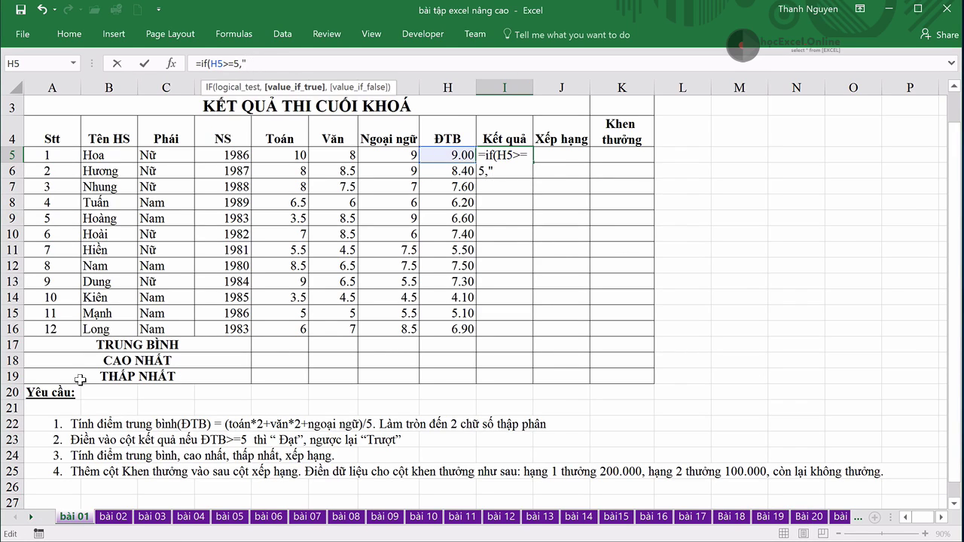
{"action": "key", "text": "super"}
{"action": "type", "text": "uni"}
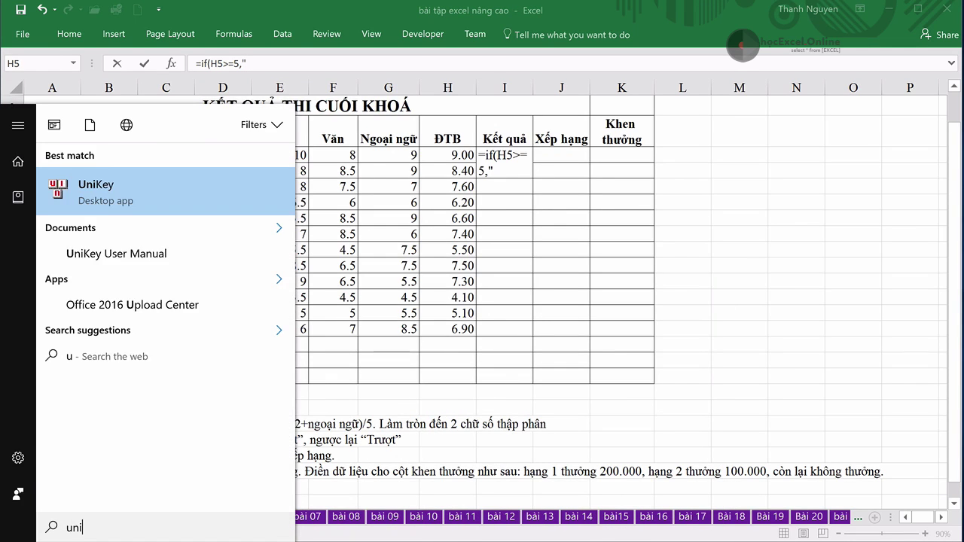
{"action": "key", "text": "Return"}
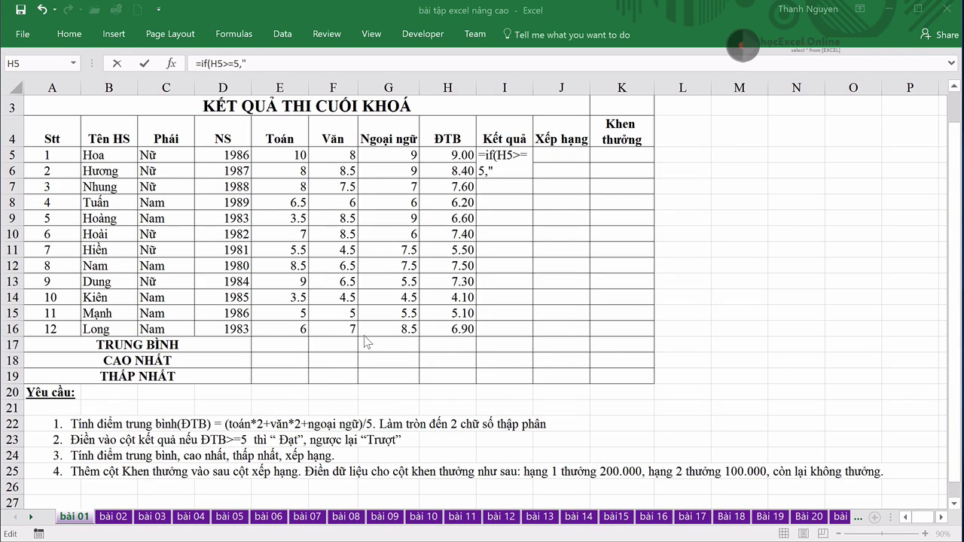
{"action": "left_click", "coordinate": [448, 369]}
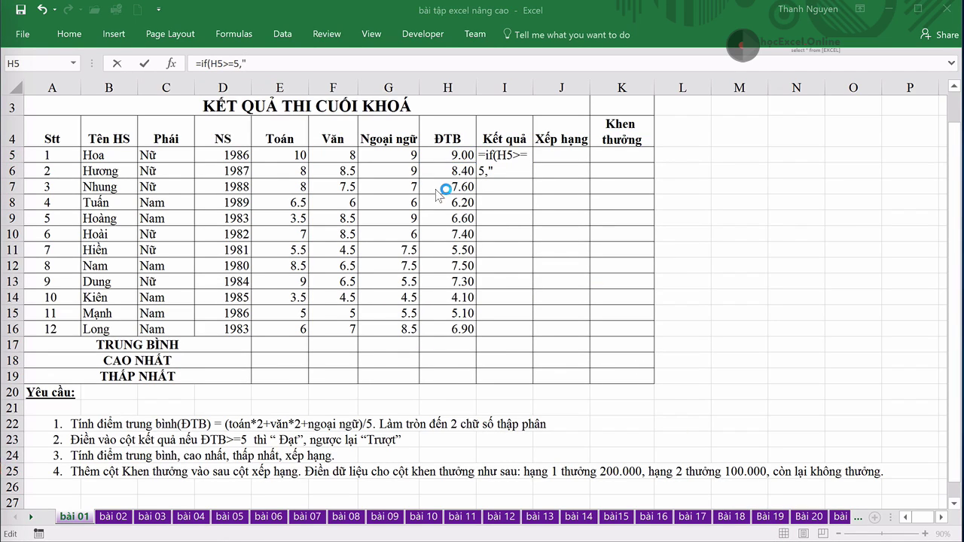
Step: Finish I5 as =if(H5>=5,"Đạt","Trượt"), showing Đạt for the first student
{"action": "left_click", "coordinate": [304, 66]}
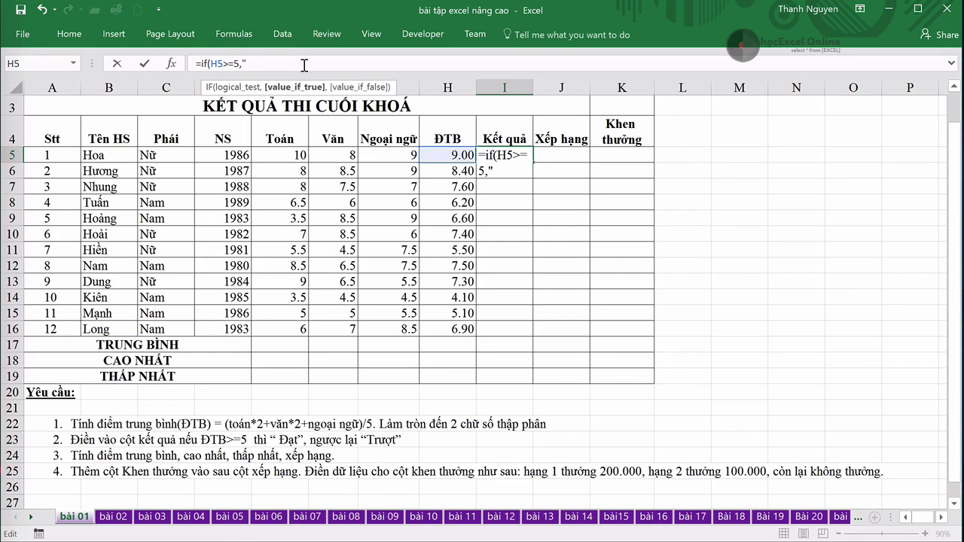
{"action": "type", "text": "Đạt"}
{"action": "type", "text": "\","}
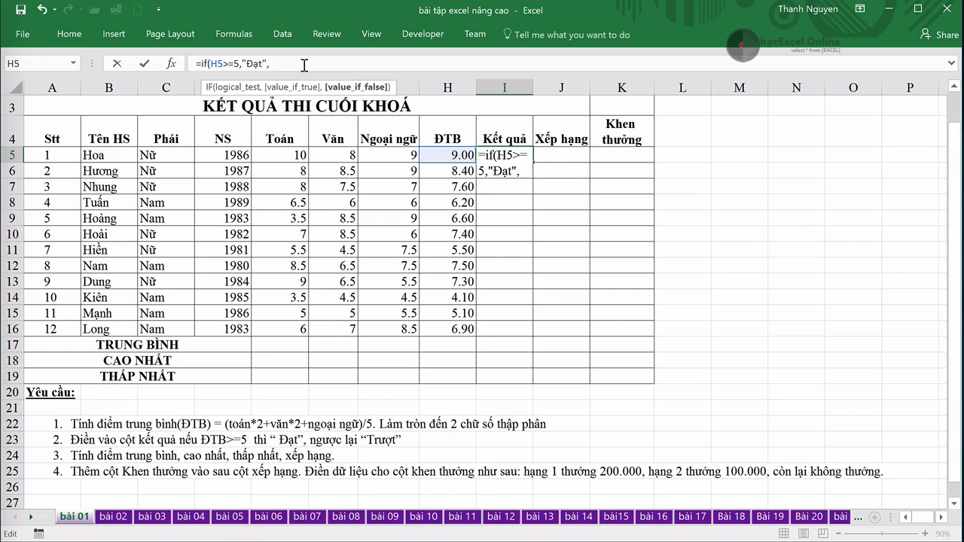
{"action": "type", "text": "\"T"}
{"action": "type", "text": "ruợt\""}
{"action": "type", "text": ")"}
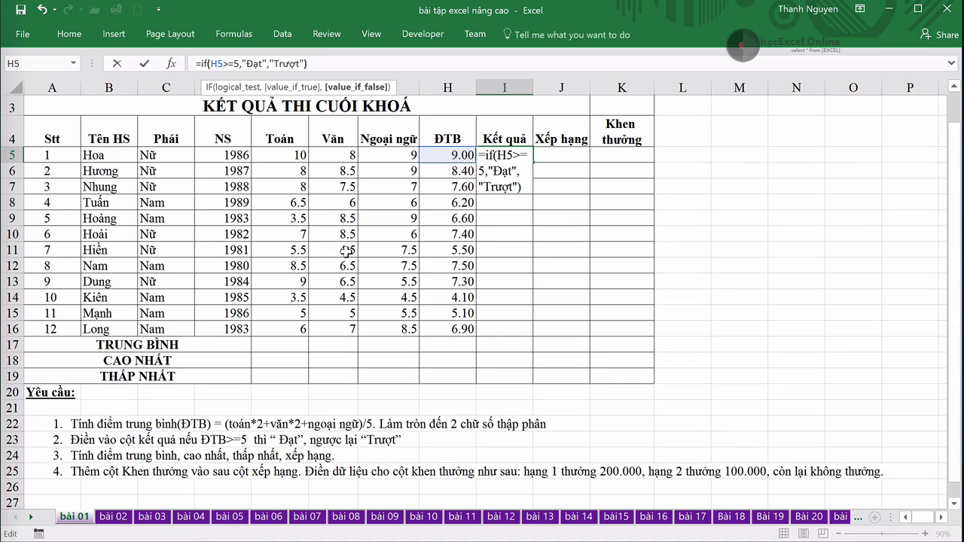
{"action": "key", "text": "Return"}
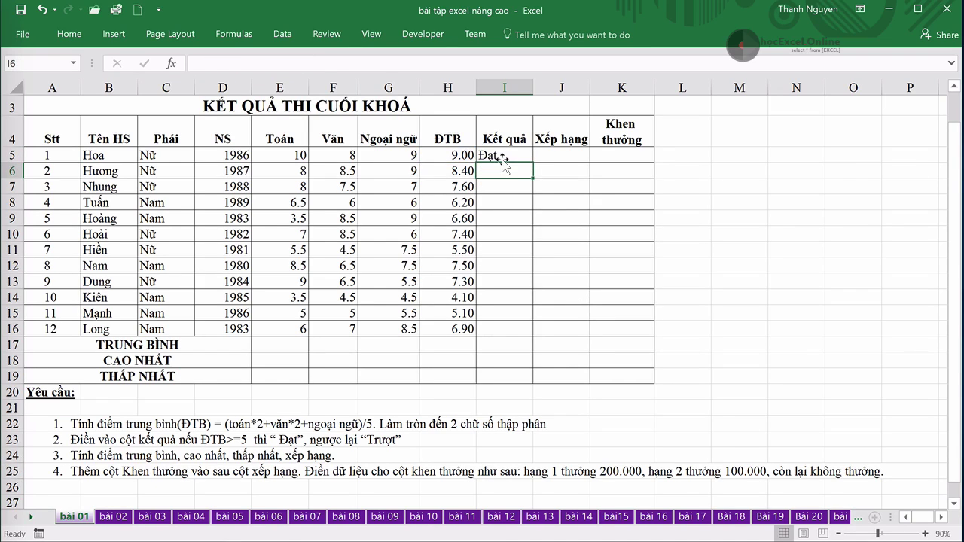
Step: Fill the pass/fail formula down I5:I16 and check the Trượt result in I14
{"action": "left_click", "coordinate": [504, 153]}
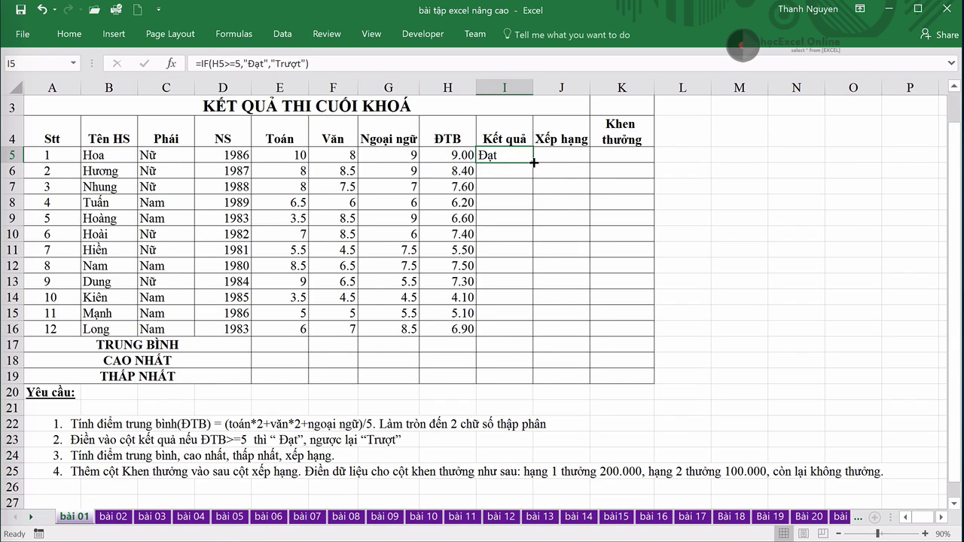
{"action": "left_click_drag", "start_coordinate": [532, 162], "coordinate": [524, 332]}
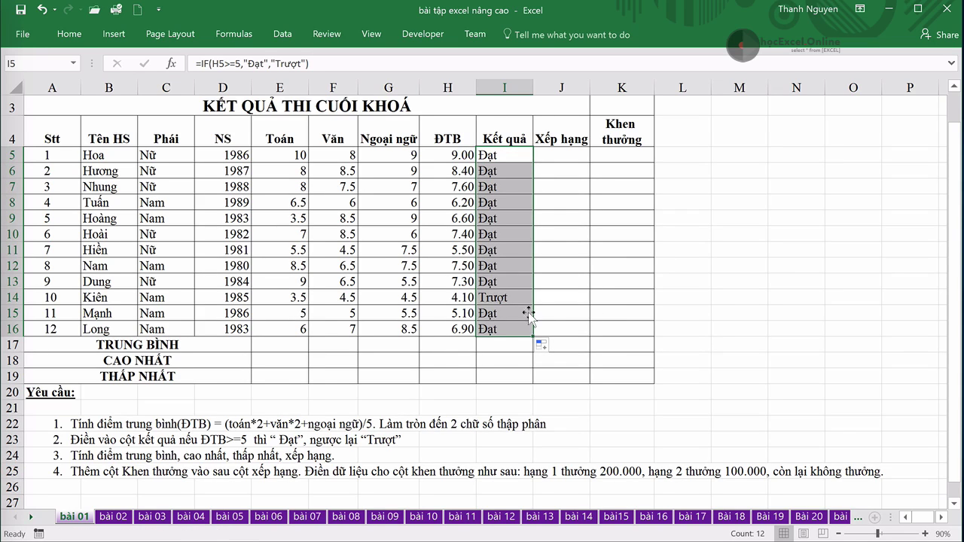
{"action": "left_click", "coordinate": [518, 300]}
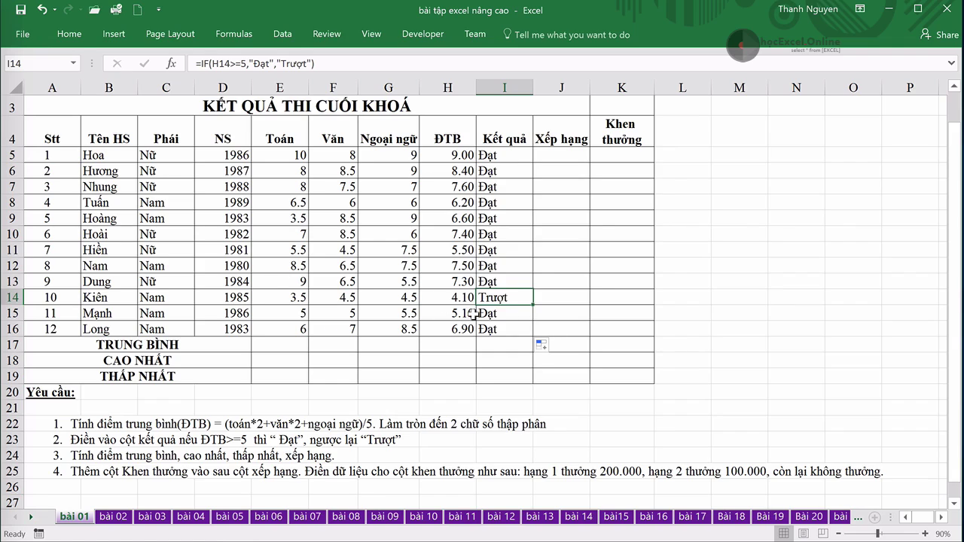